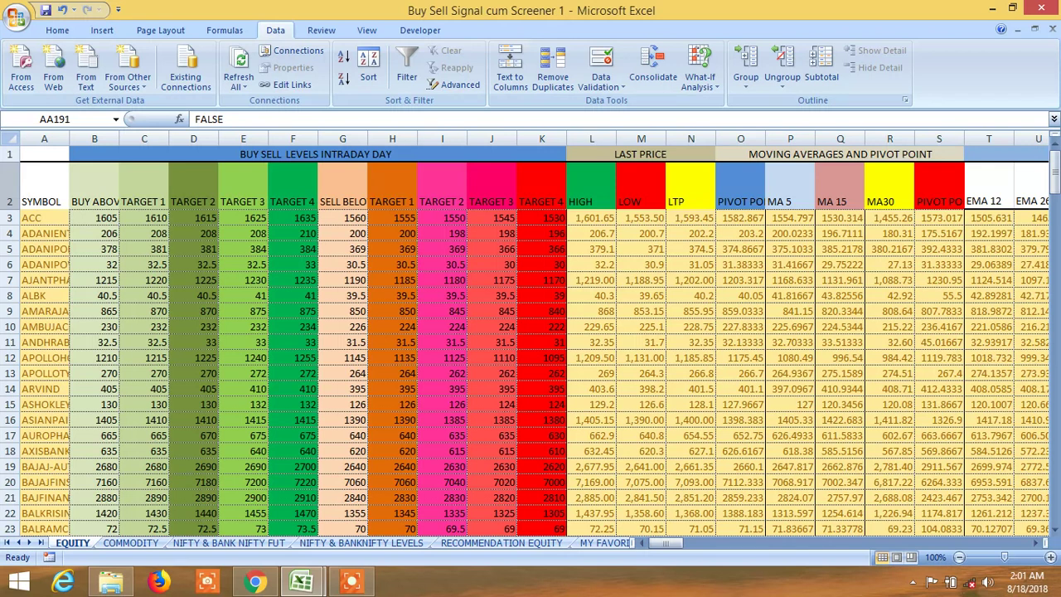
Step: Turn on filters for the row 2 headers and show only rows with LTP greater than 100
{"action": "left_click", "coordinate": [10, 201]}
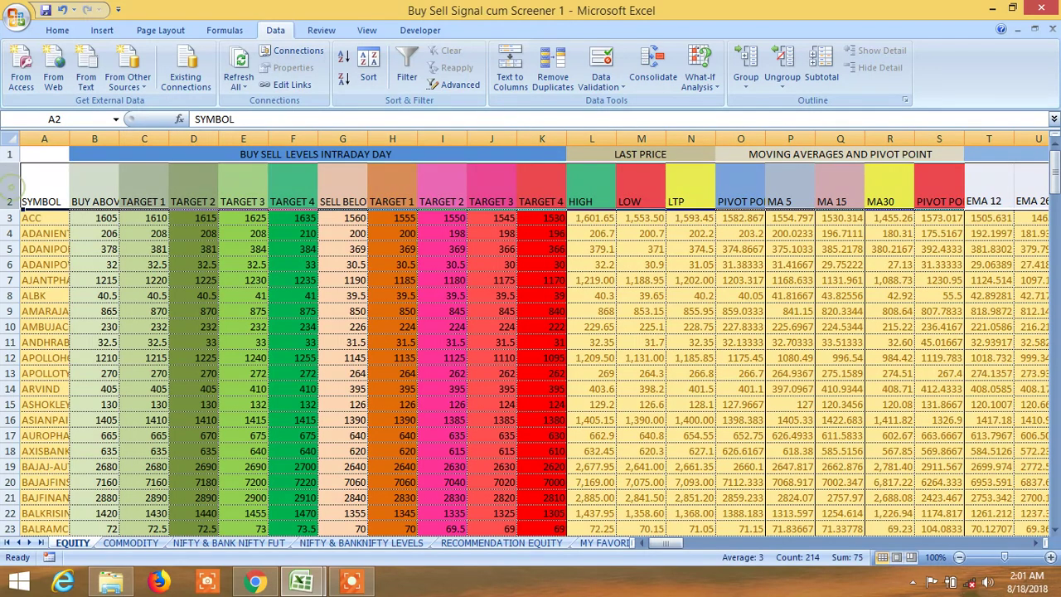
{"action": "left_click", "coordinate": [408, 73]}
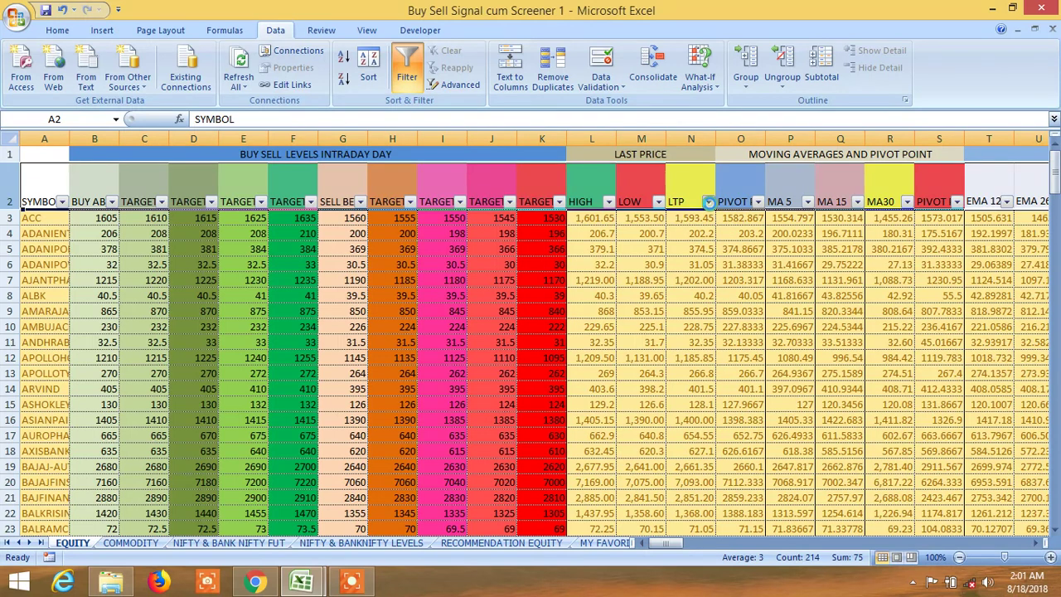
{"action": "left_click", "coordinate": [709, 203]}
{"action": "mouse_move", "coordinate": [623, 304]}
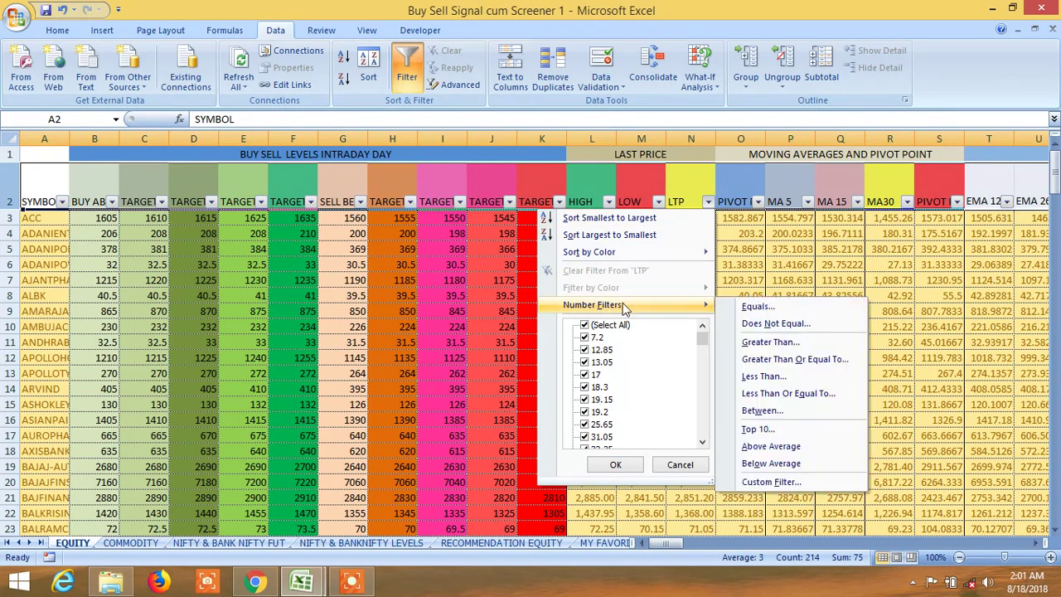
{"action": "left_click", "coordinate": [767, 342]}
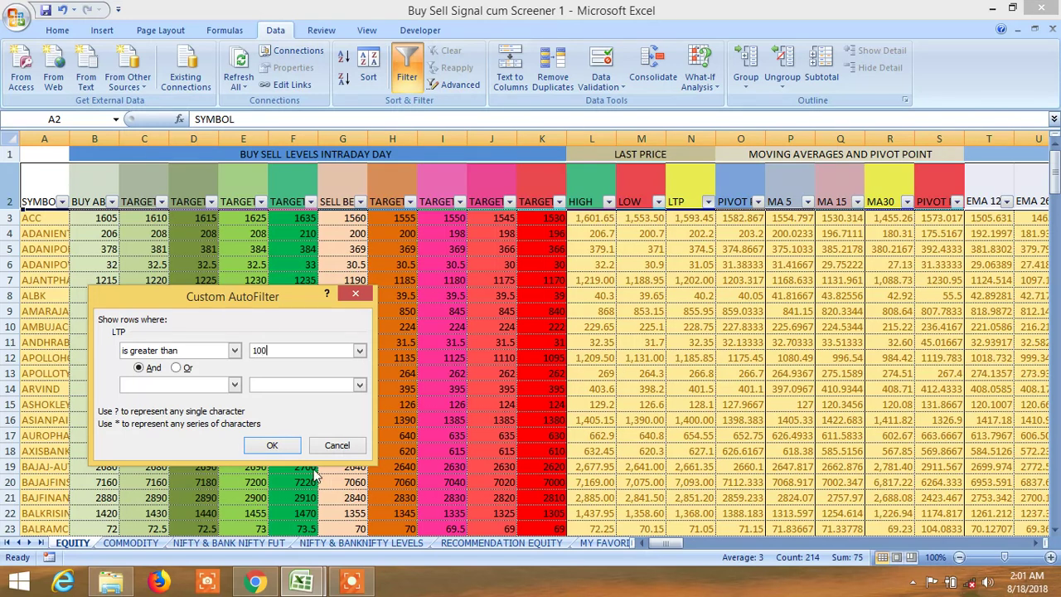
{"action": "left_click", "coordinate": [272, 447]}
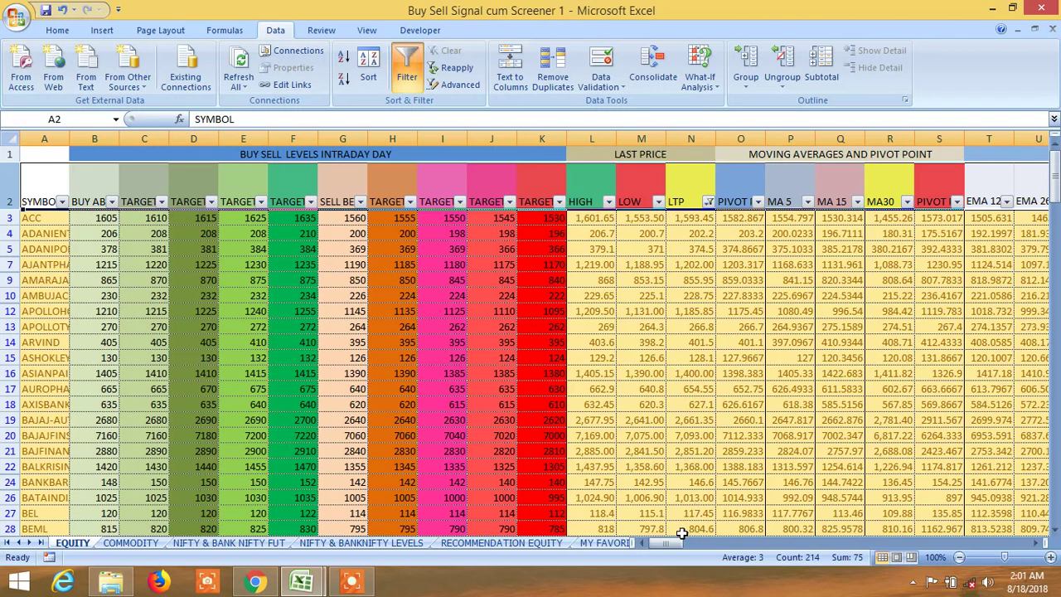
Step: Filter the Probability 1 BUY column to exclude FALSE, keeping only the 0 rows
{"action": "left_click_drag", "start_coordinate": [670, 542], "coordinate": [915, 554]}
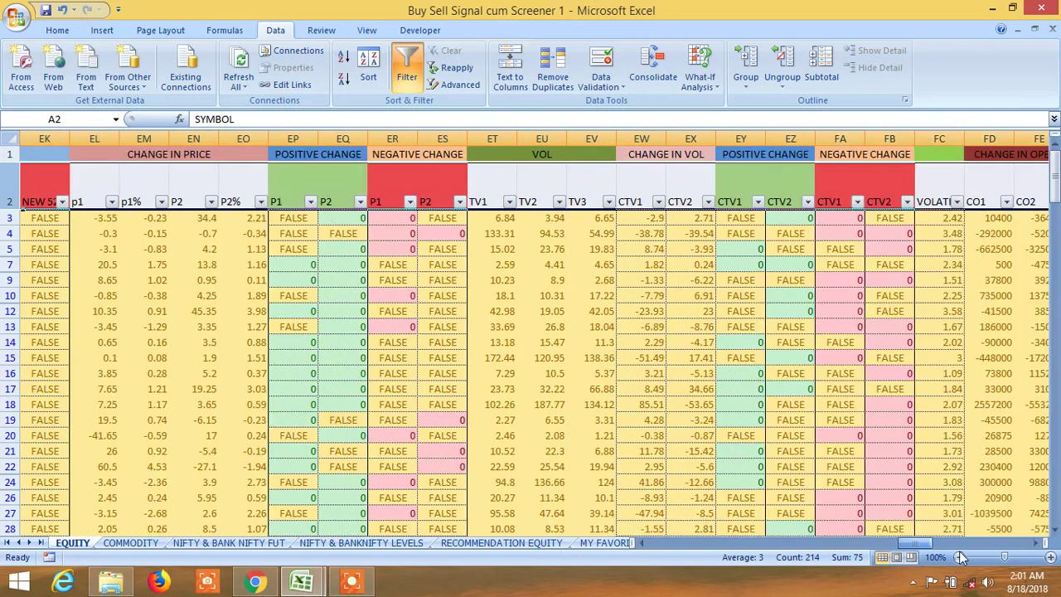
{"action": "left_click", "coordinate": [1043, 544]}
{"action": "left_click", "coordinate": [1043, 544]}
{"action": "left_click", "coordinate": [1043, 544]}
{"action": "left_click", "coordinate": [1044, 544]}
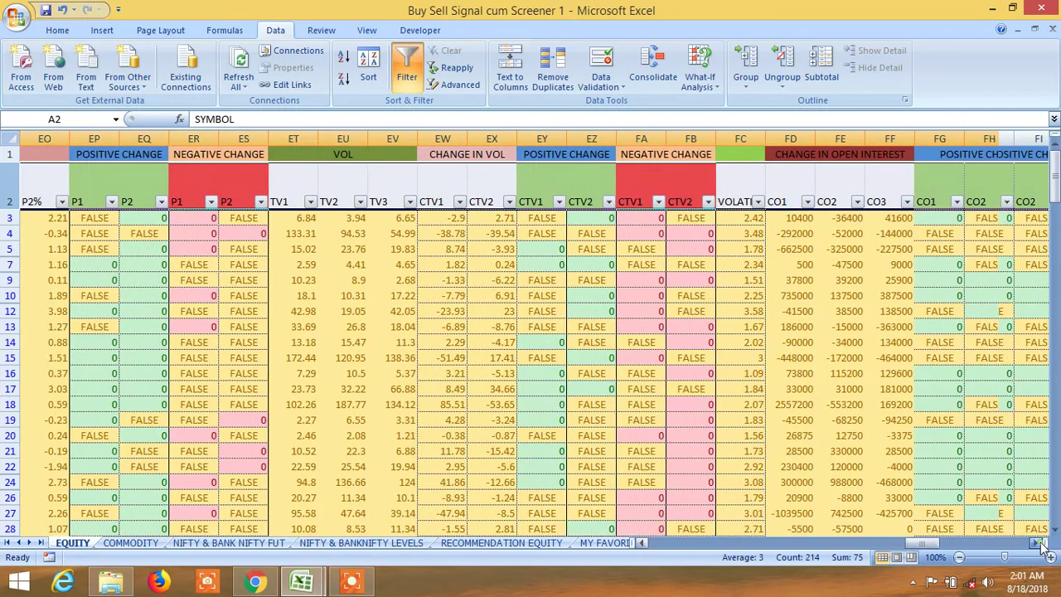
{"action": "left_click", "coordinate": [1044, 544]}
{"action": "left_click", "coordinate": [1043, 544]}
{"action": "left_click", "coordinate": [1043, 544]}
{"action": "left_click", "coordinate": [1043, 544]}
{"action": "left_click", "coordinate": [1043, 544]}
{"action": "left_click", "coordinate": [1043, 544]}
{"action": "left_click_drag", "start_coordinate": [927, 544], "coordinate": [962, 547]}
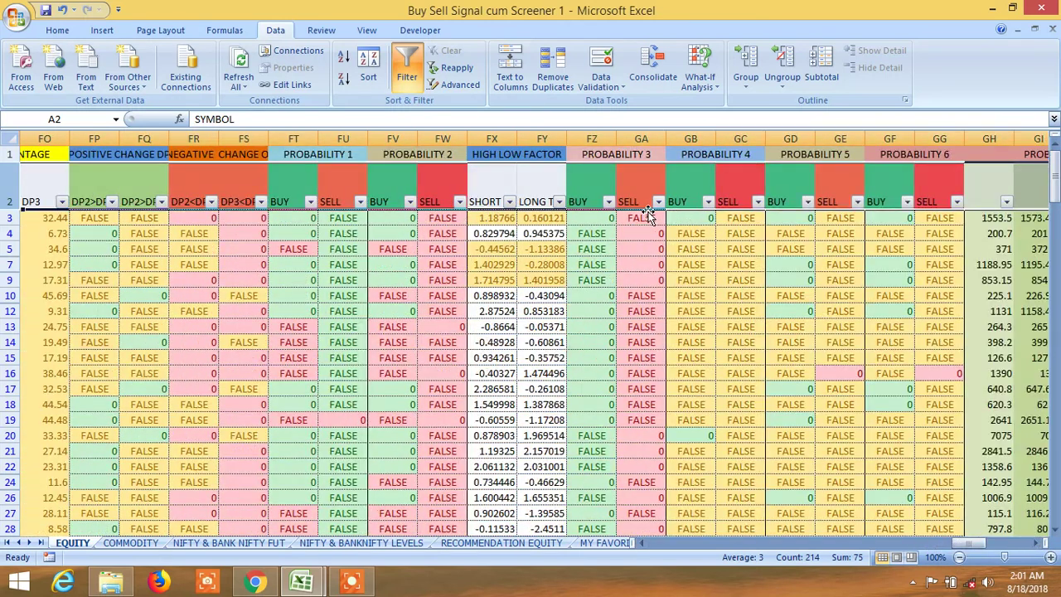
{"action": "left_click", "coordinate": [608, 202]}
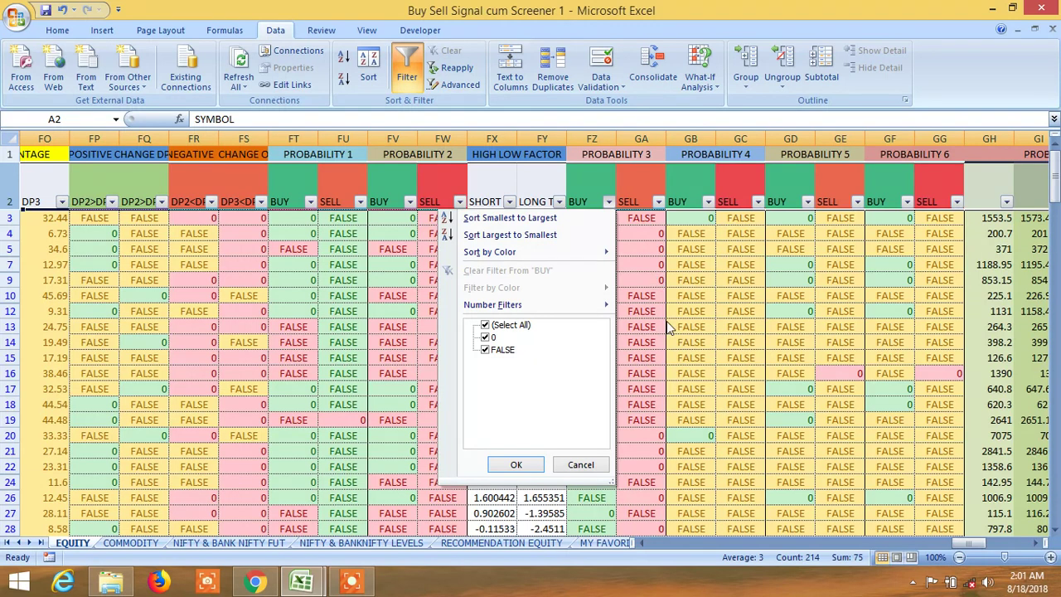
{"action": "left_click", "coordinate": [693, 347]}
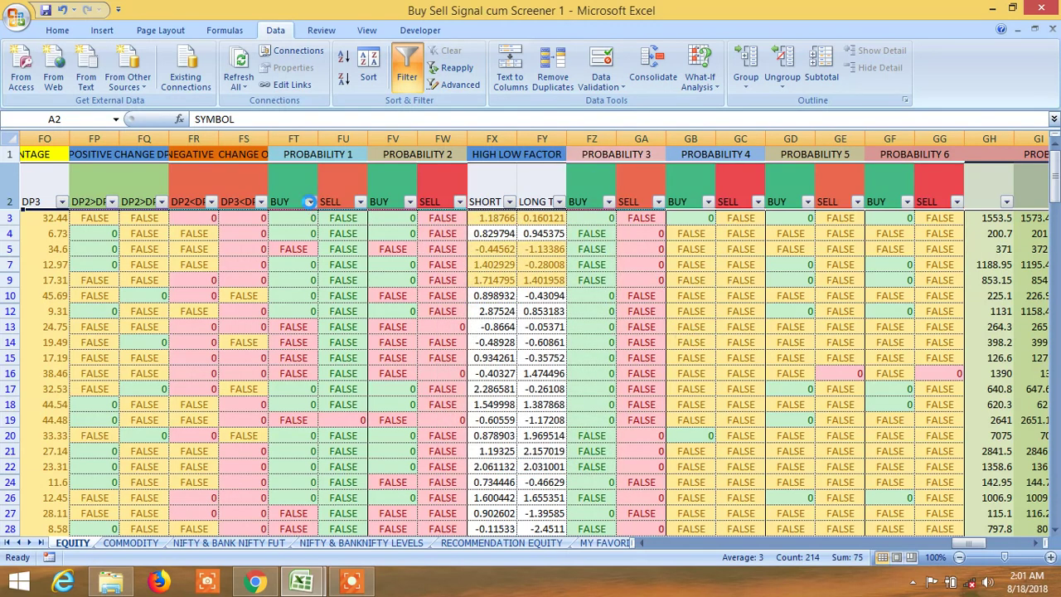
{"action": "left_click", "coordinate": [187, 350]}
{"action": "left_click", "coordinate": [217, 464]}
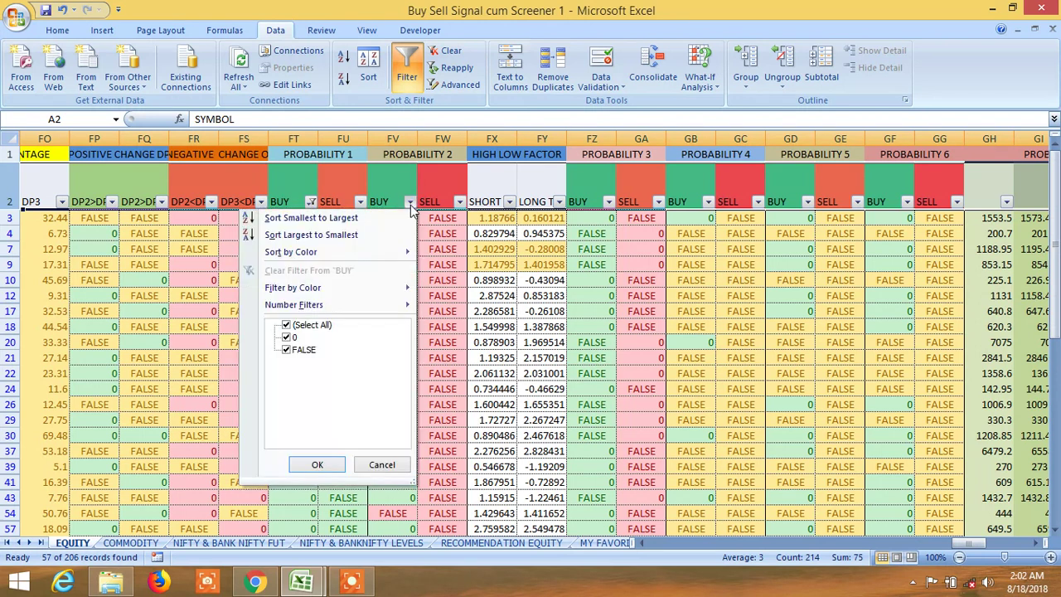
Step: Exclude FALSE from the Probability 2 and Probability 3 BUY columns, keeping only the 0 rows
{"action": "left_click", "coordinate": [286, 350]}
{"action": "left_click", "coordinate": [317, 464]}
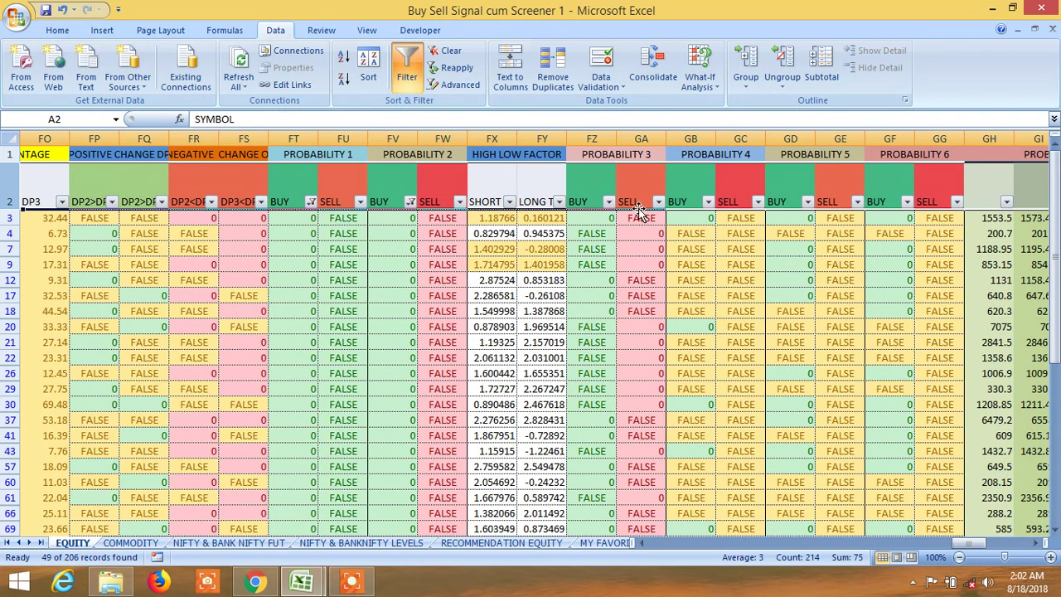
{"action": "left_click", "coordinate": [609, 202]}
{"action": "left_click", "coordinate": [486, 349]}
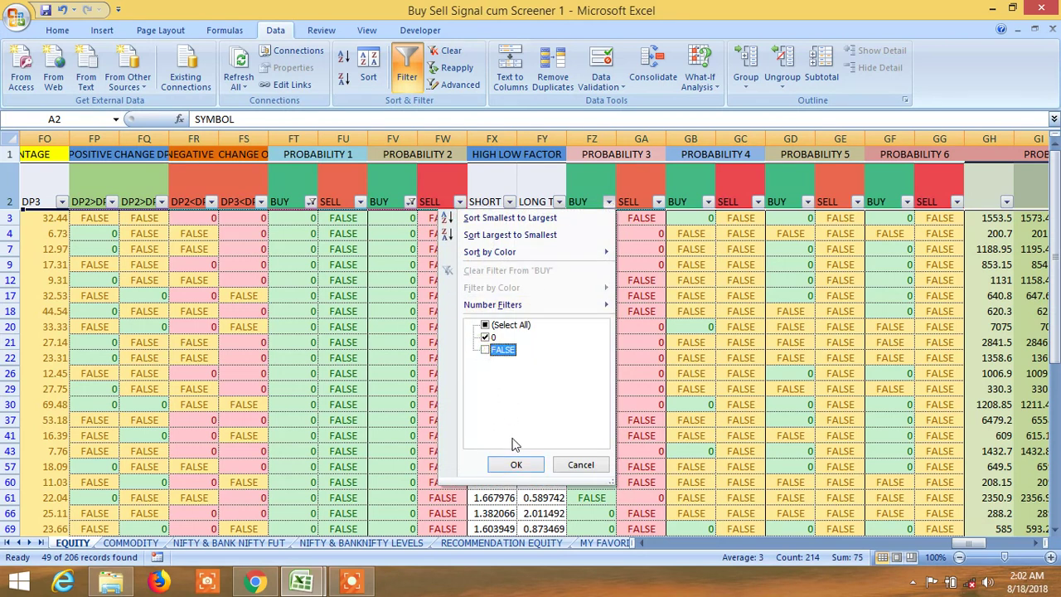
{"action": "left_click", "coordinate": [516, 465]}
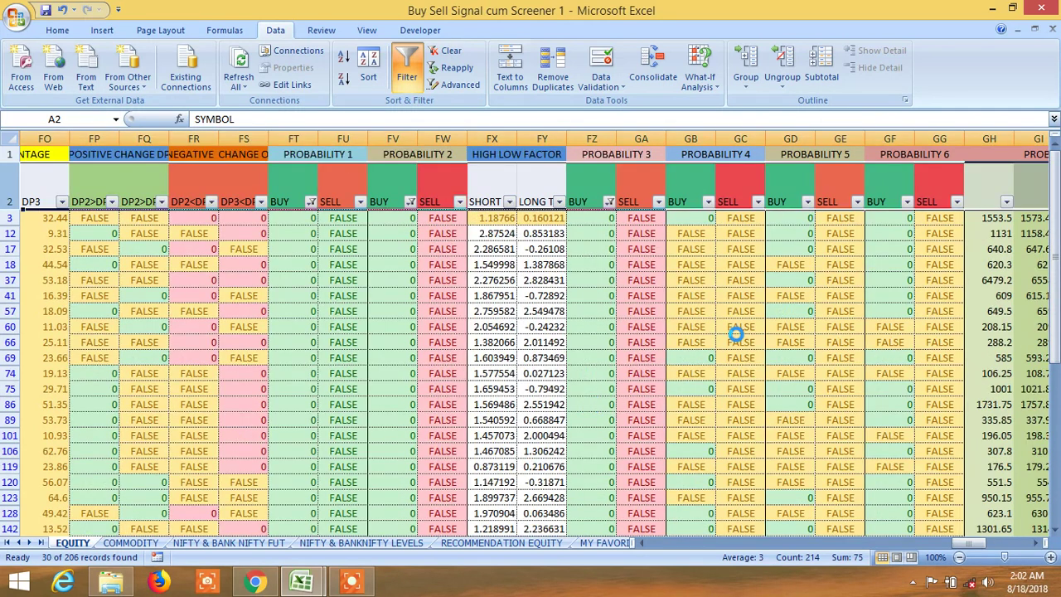
Step: Exclude FALSE from the Probability 5 BUY column and the Probability 4 BUY column, keeping only 0
{"action": "left_click", "coordinate": [809, 202]}
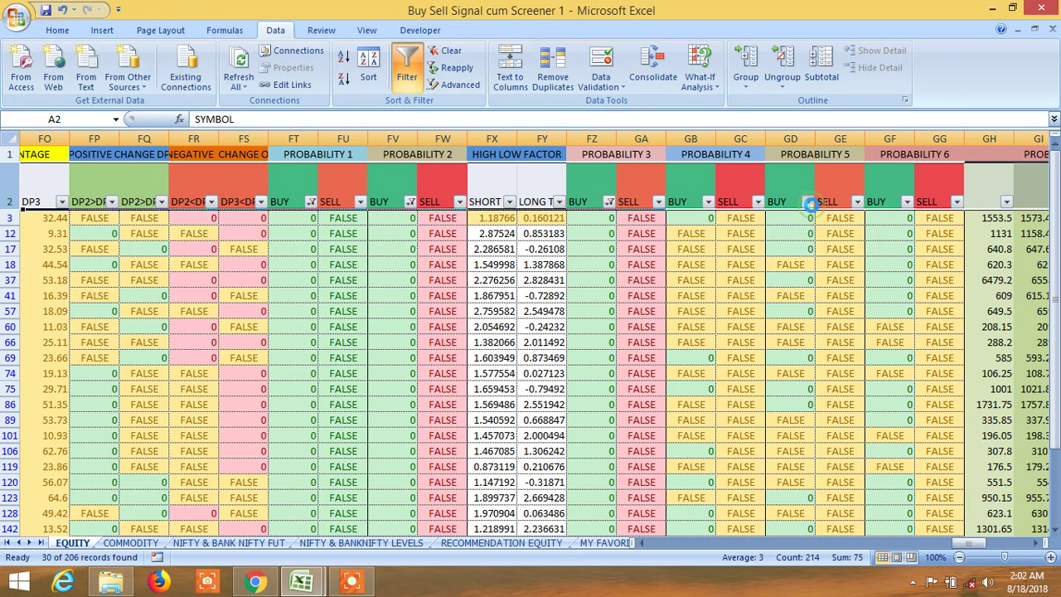
{"action": "left_click", "coordinate": [685, 350]}
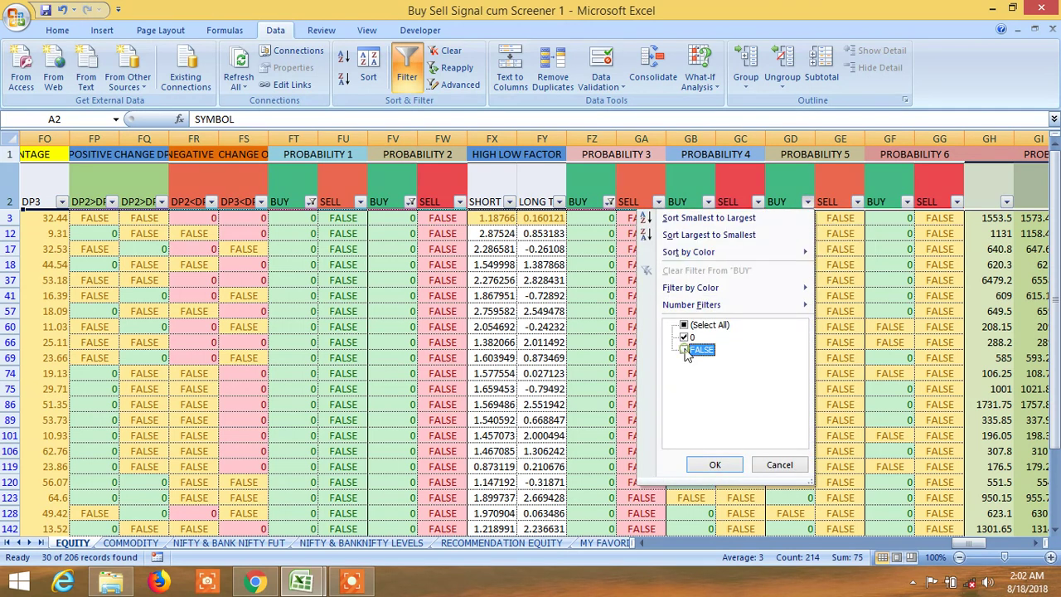
{"action": "left_click", "coordinate": [715, 464]}
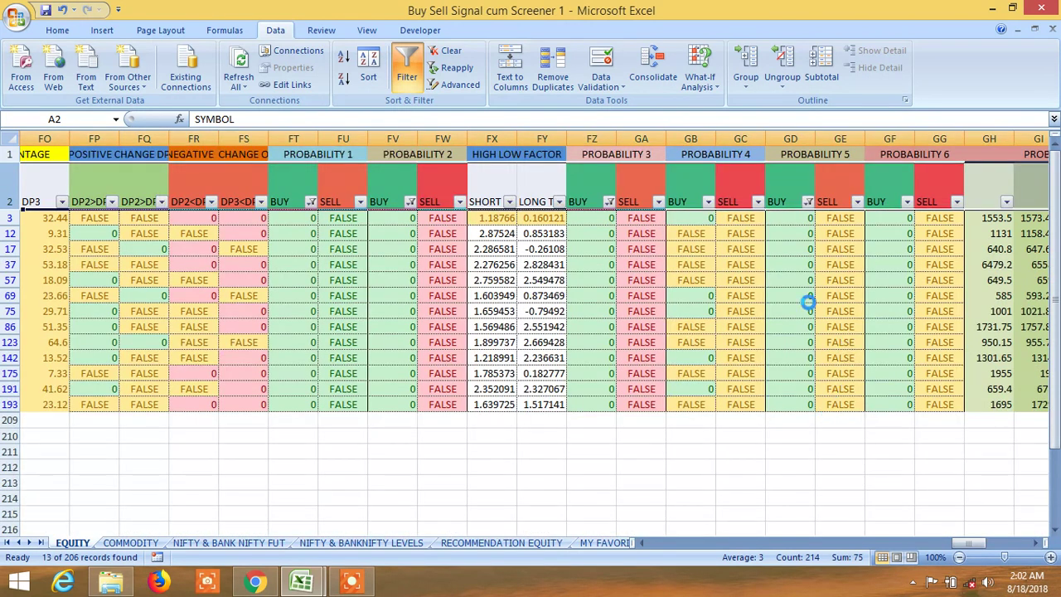
{"action": "left_click", "coordinate": [708, 202]}
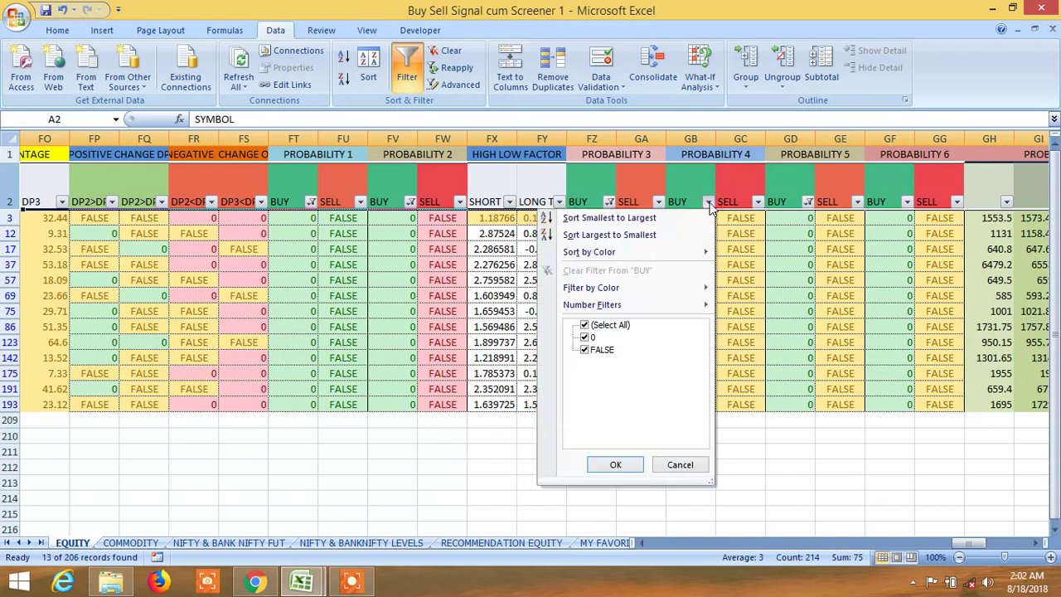
{"action": "left_click", "coordinate": [586, 350]}
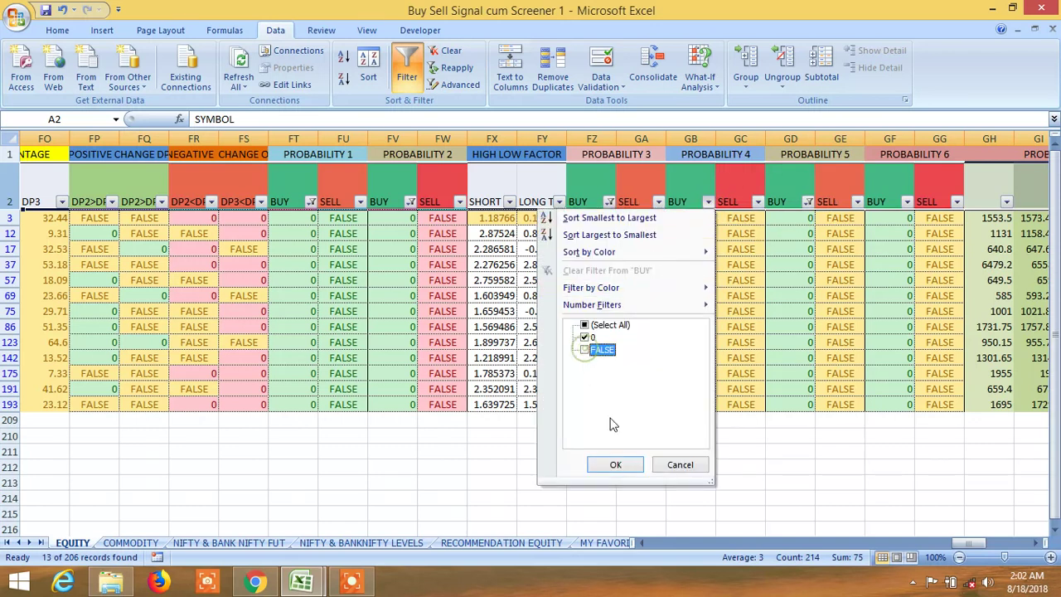
{"action": "left_click", "coordinate": [615, 465]}
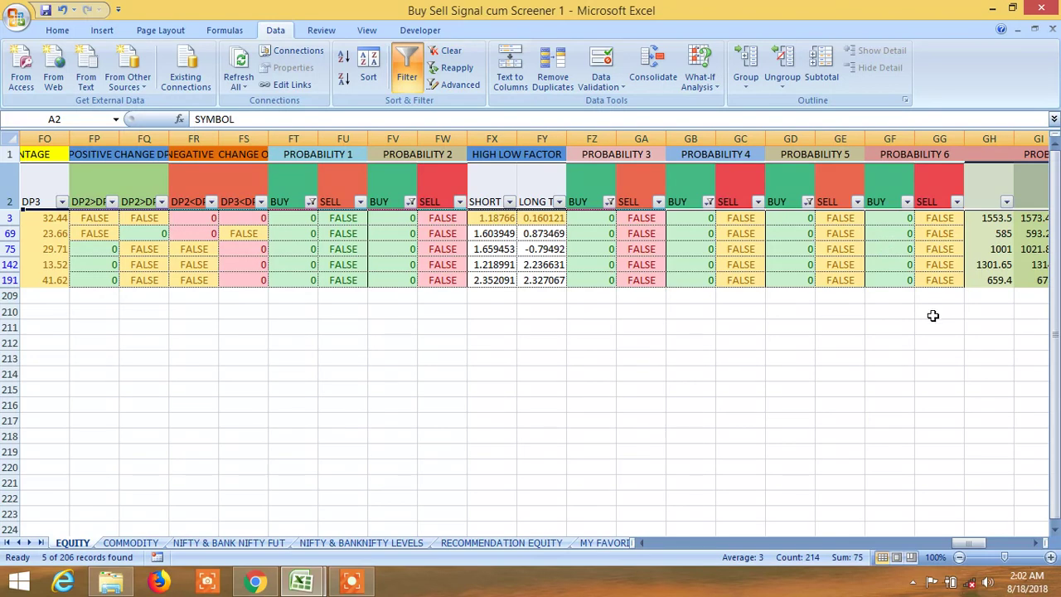
Step: Filter CTV2 under the volume Positive Change heading to exclude FALSE, keeping only 0
{"action": "left_click_drag", "start_coordinate": [968, 547], "coordinate": [912, 550]}
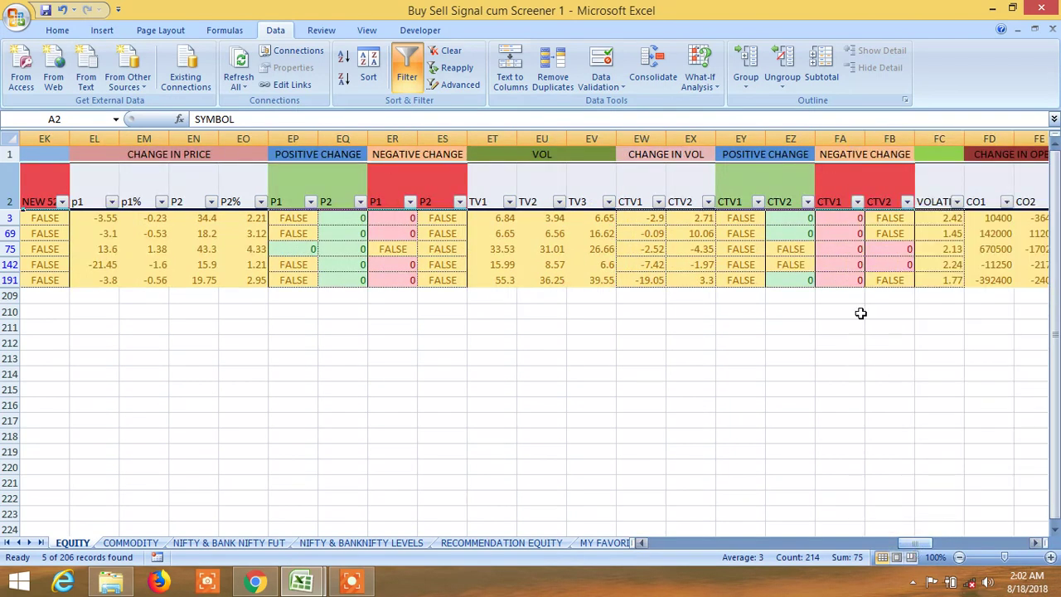
{"action": "left_click", "coordinate": [807, 203]}
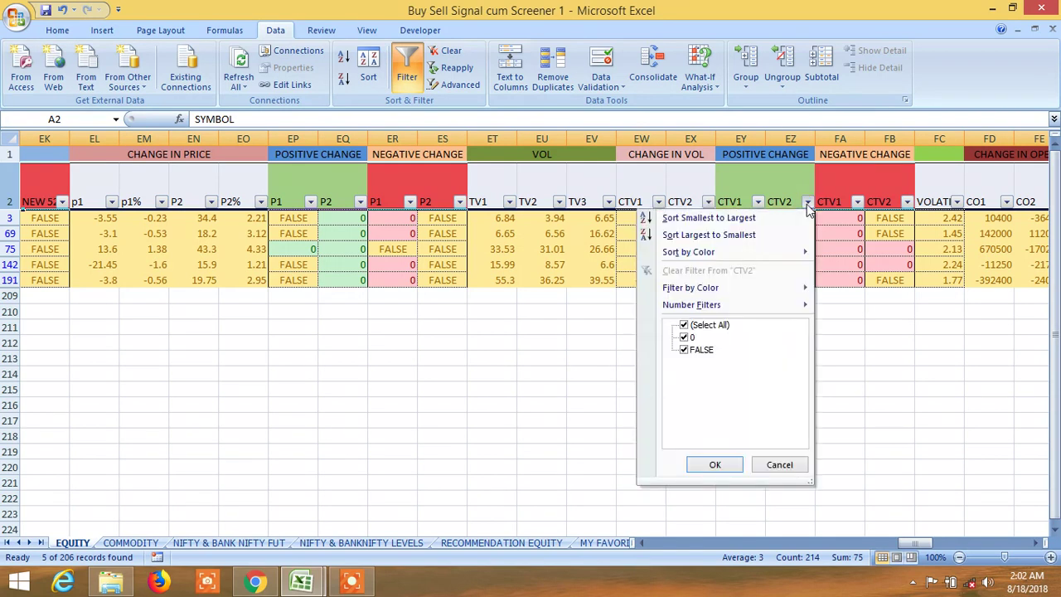
{"action": "left_click", "coordinate": [683, 350]}
{"action": "left_click", "coordinate": [714, 464]}
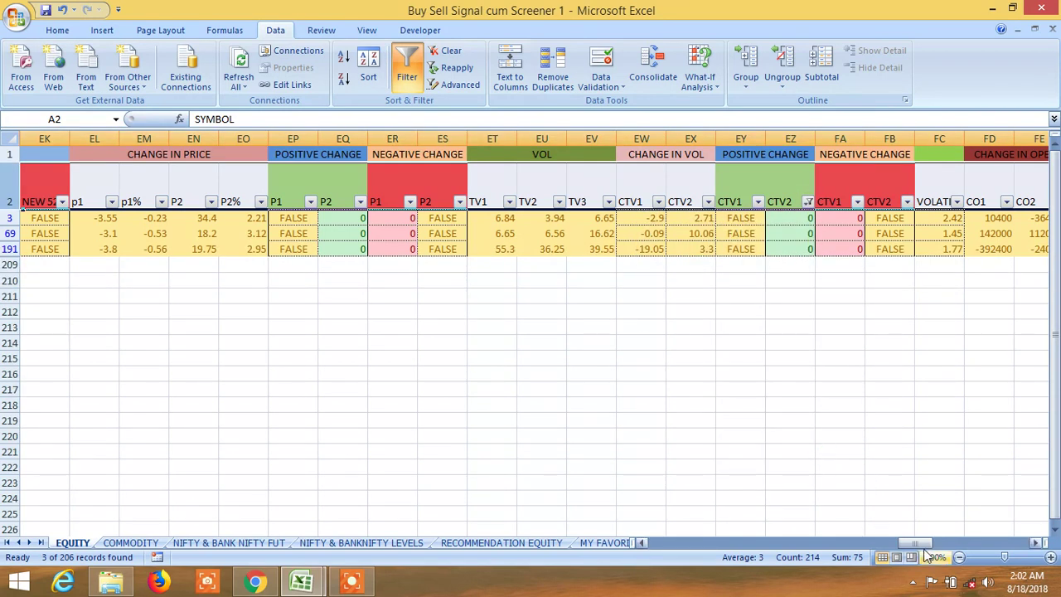
Step: Filter CO3 under Positive Change OI to exclude FALSE, keeping only the 0 rows
{"action": "left_click_drag", "start_coordinate": [923, 546], "coordinate": [939, 545]}
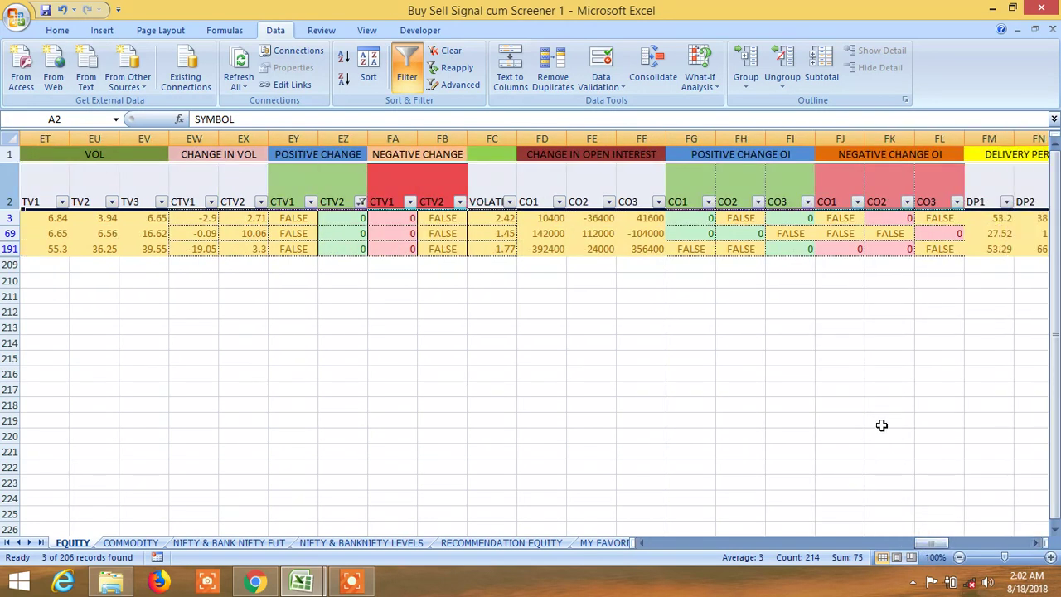
{"action": "left_click", "coordinate": [808, 201]}
{"action": "left_click", "coordinate": [684, 350]}
{"action": "left_click", "coordinate": [718, 465]}
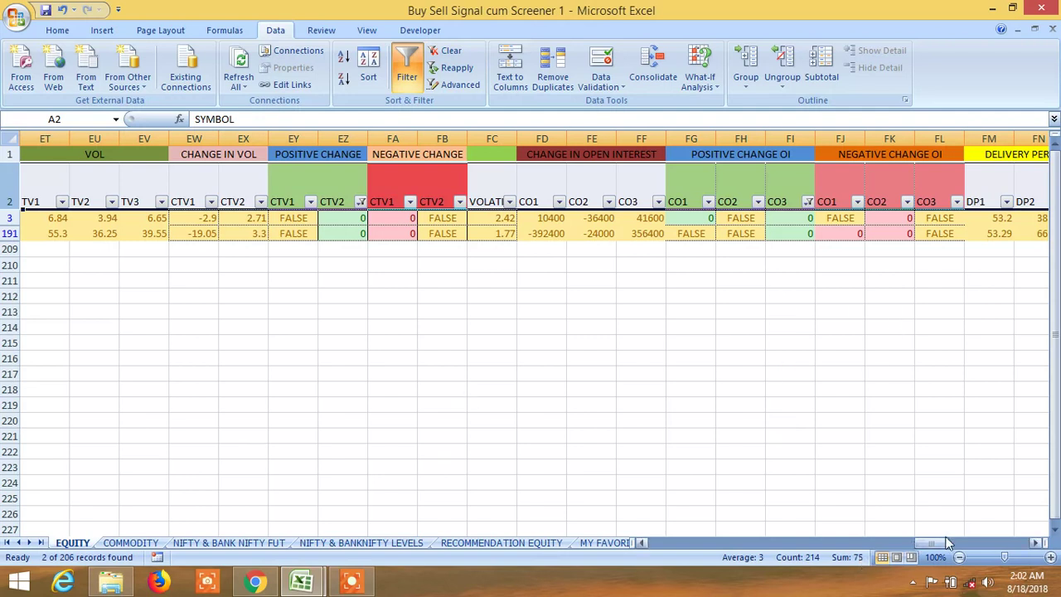
Step: Examine the filtered stocks' LTP position against the long-term, short-term, positional and swing buy/sell levels
{"action": "left_click_drag", "start_coordinate": [937, 545], "coordinate": [856, 559]}
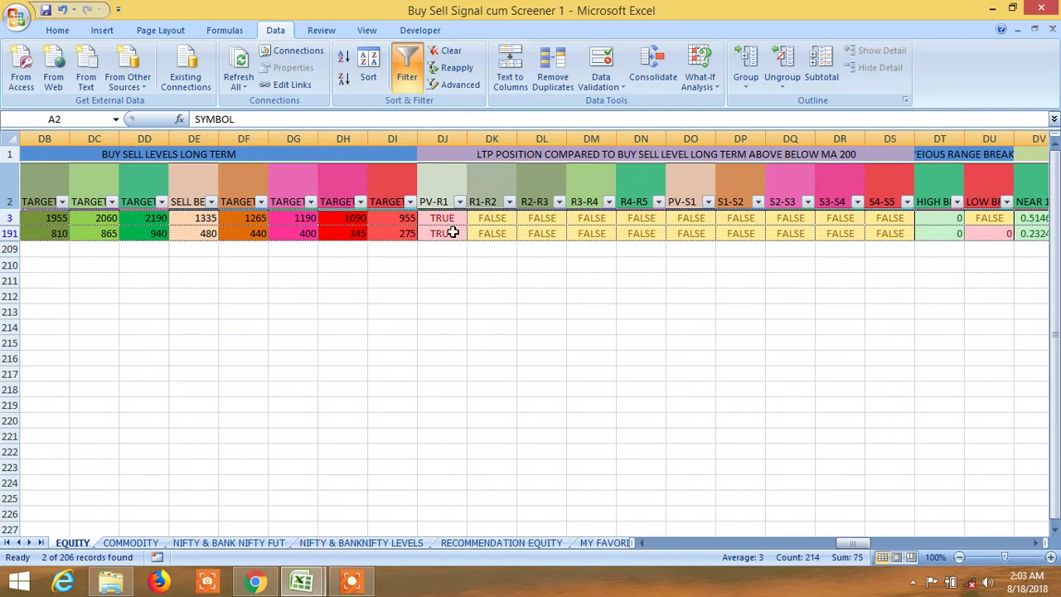
{"action": "left_click_drag", "start_coordinate": [856, 544], "coordinate": [816, 556]}
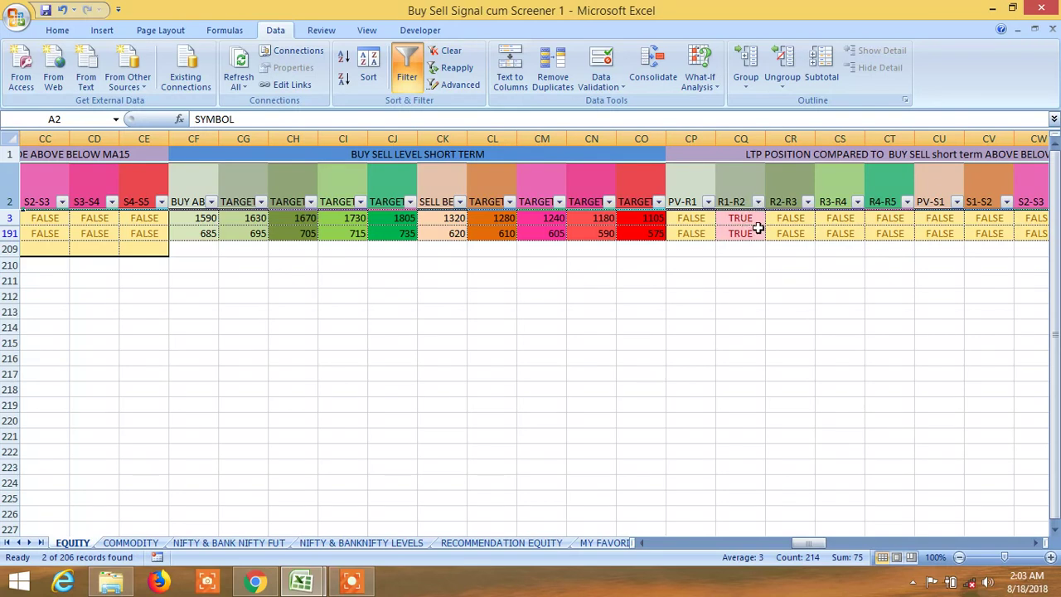
{"action": "left_click_drag", "start_coordinate": [806, 545], "coordinate": [794, 546]}
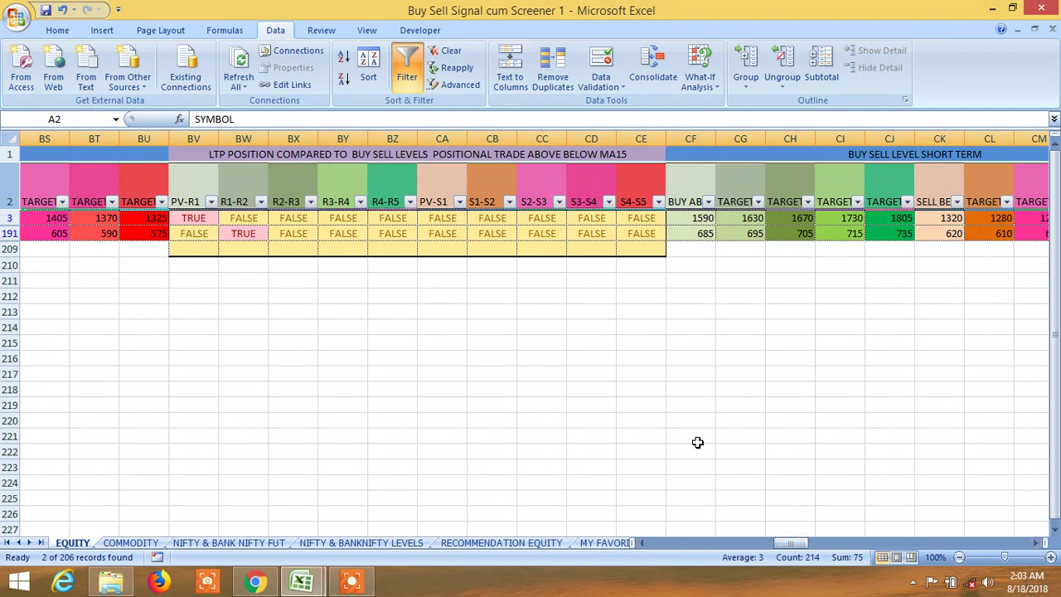
{"action": "left_click_drag", "start_coordinate": [796, 549], "coordinate": [761, 554]}
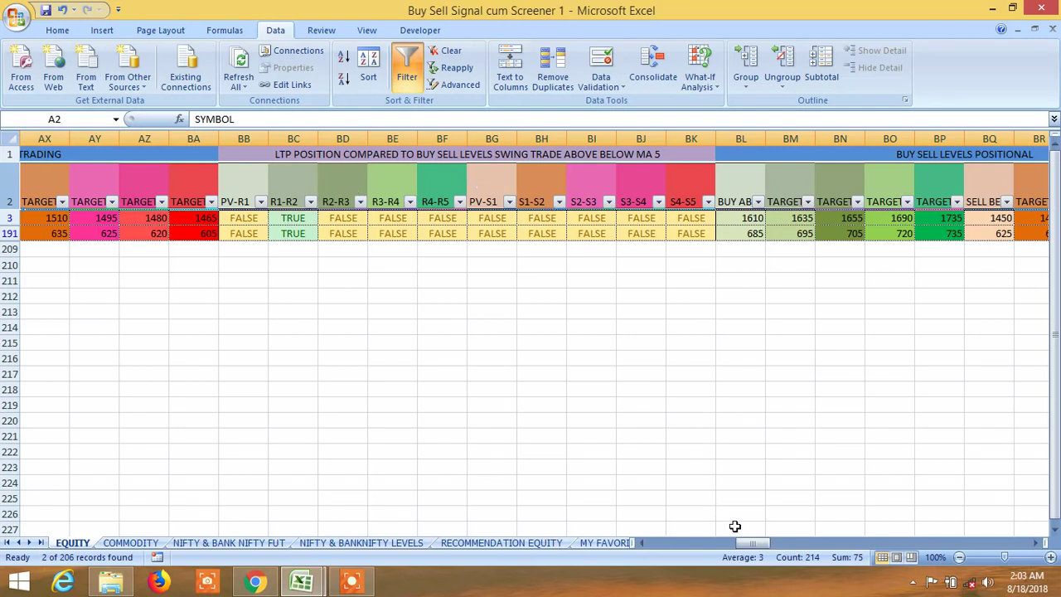
{"action": "left_click_drag", "start_coordinate": [754, 543], "coordinate": [756, 547]}
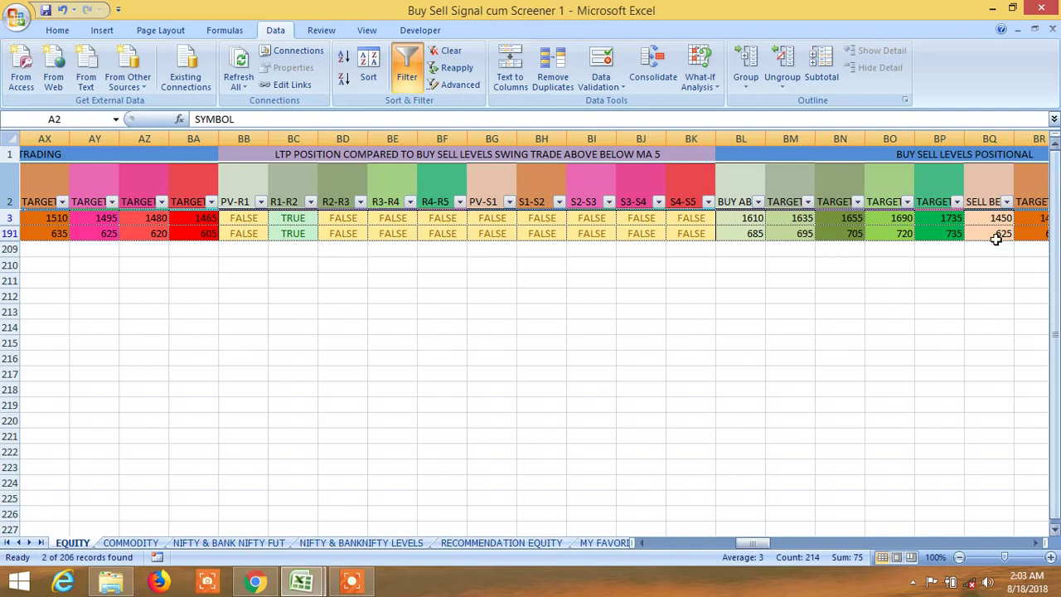
Step: Inspect the MACD crossover and RSI columns of the filtered stocks, checking the MACD>1, MACD<1 and RSI headings
{"action": "left_click_drag", "start_coordinate": [756, 546], "coordinate": [702, 561]}
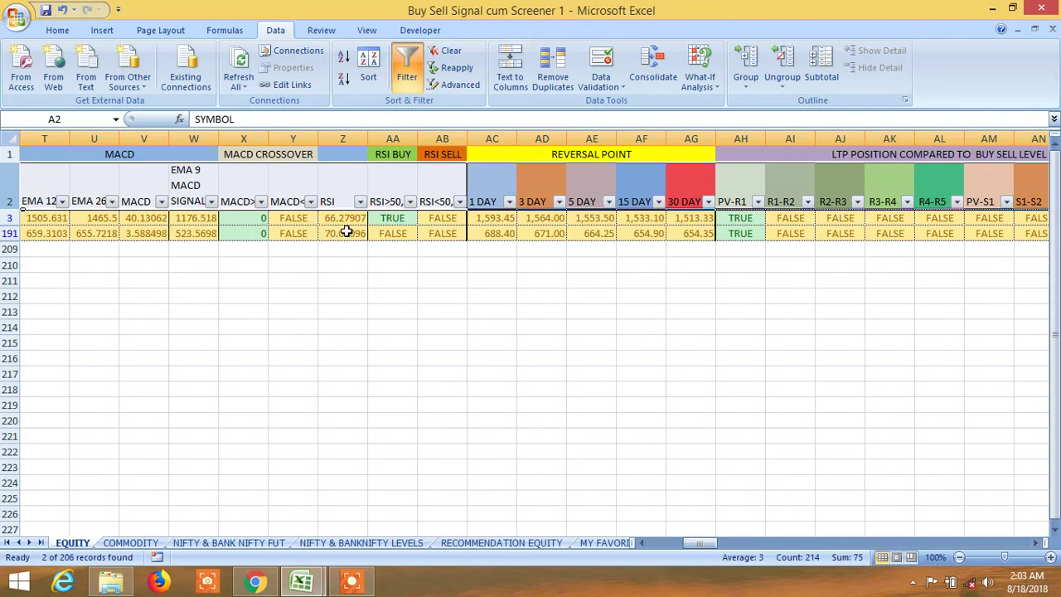
{"action": "left_click", "coordinate": [241, 197]}
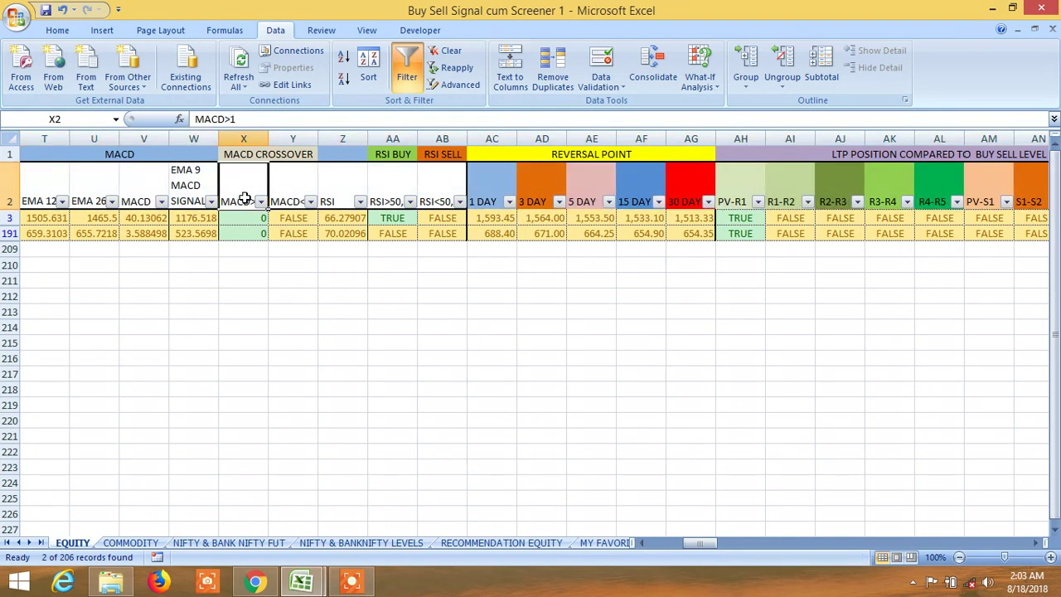
{"action": "left_click", "coordinate": [321, 340]}
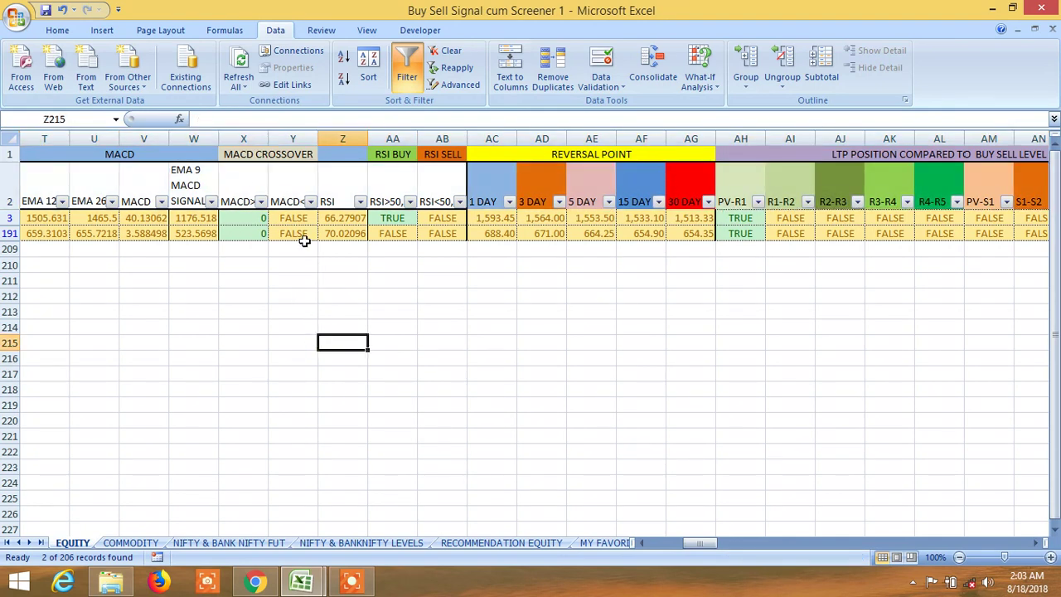
{"action": "left_click", "coordinate": [291, 199]}
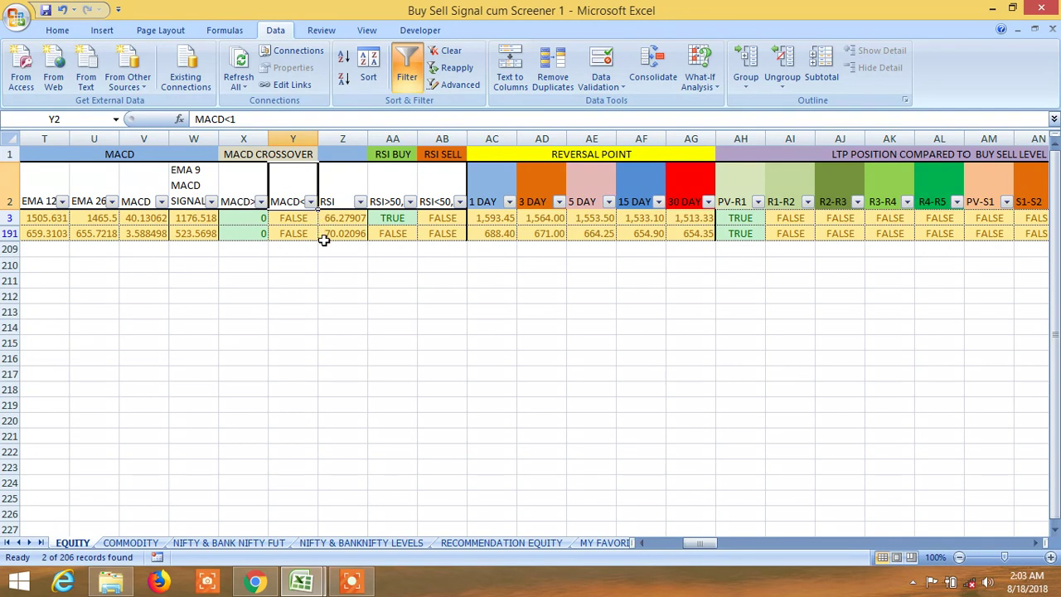
{"action": "left_click", "coordinate": [343, 203]}
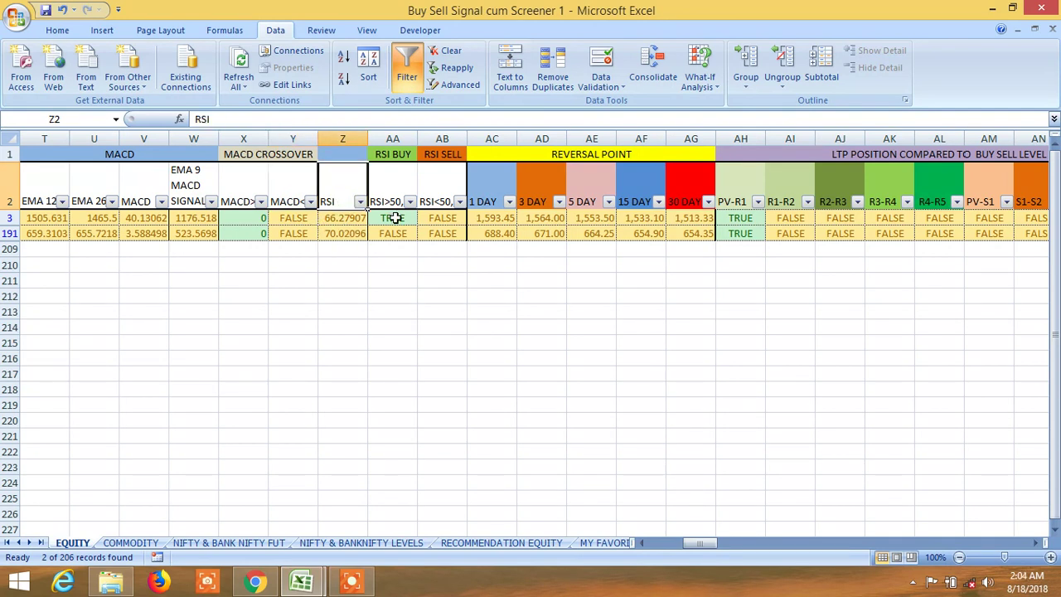
Step: Check the full RSI BUY and RSI SELL heading criteria against the filtered stocks' RSI values
{"action": "left_click", "coordinate": [395, 217]}
{"action": "left_click", "coordinate": [393, 203]}
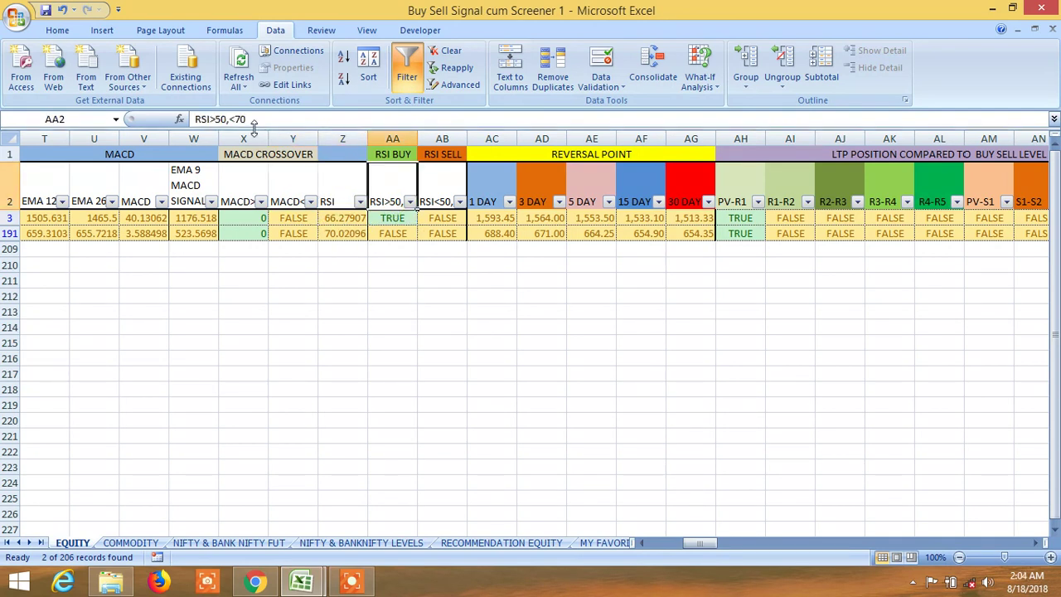
{"action": "left_click", "coordinate": [428, 195]}
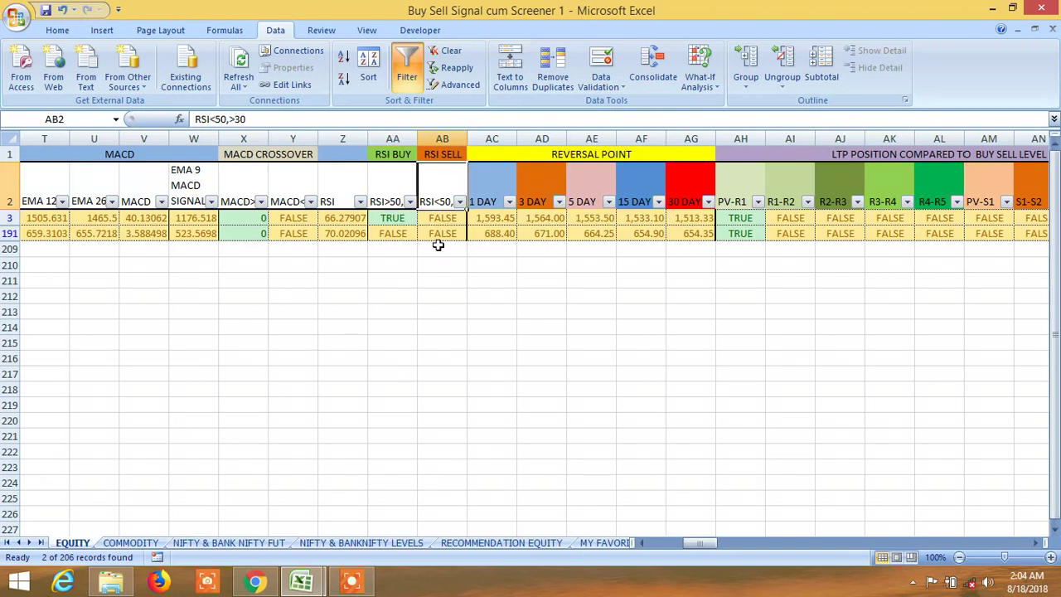
{"action": "left_click", "coordinate": [466, 324]}
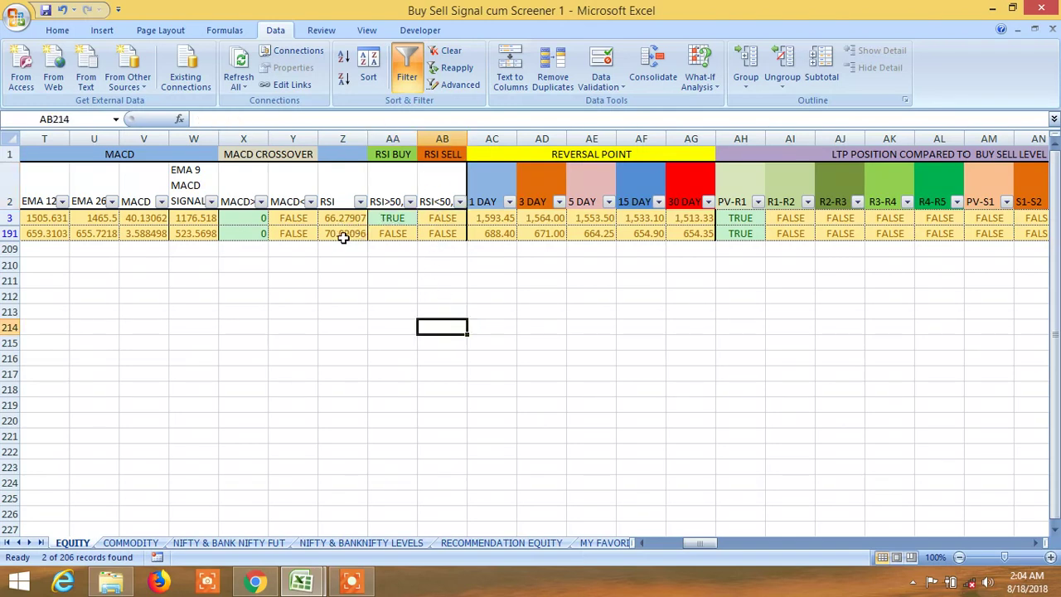
Step: Review the filtered stocks' intraday buy/sell levels, last prices, moving averages and pivot points on the EQUITY sheet
{"action": "left_click_drag", "start_coordinate": [701, 542], "coordinate": [663, 542]}
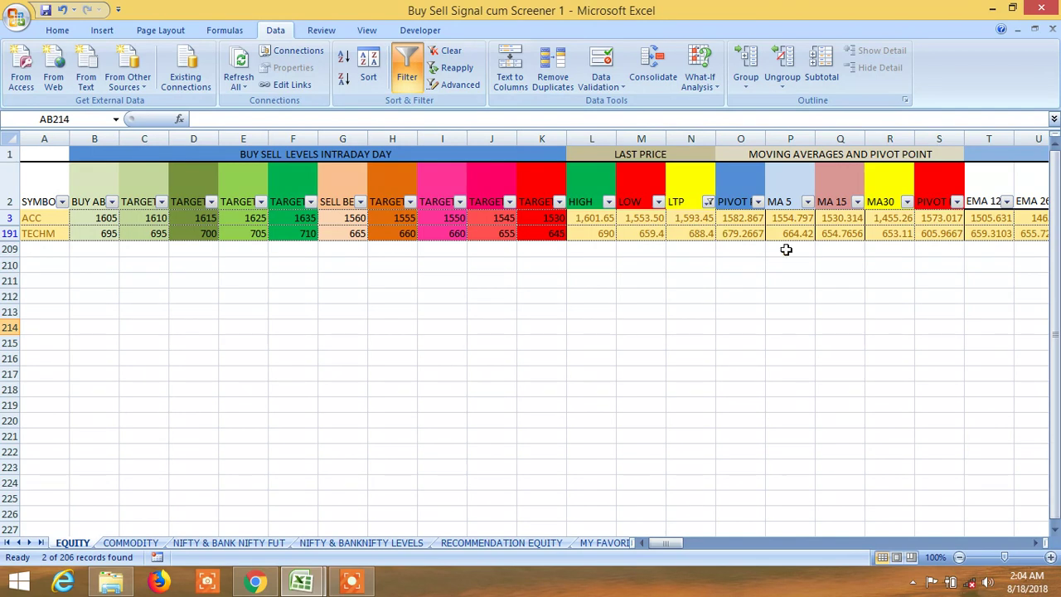
{"action": "left_click_drag", "start_coordinate": [672, 544], "coordinate": [645, 545]}
{"action": "mouse_move", "coordinate": [671, 547]}
{"action": "left_mouse_down"}
{"action": "mouse_move", "coordinate": [686, 551]}
{"action": "mouse_move", "coordinate": [680, 542]}
{"action": "mouse_move", "coordinate": [664, 551]}
{"action": "left_mouse_up"}
Step: Look through the RECOMMENDATION EQUITY, MY FAVORITE STOCKS and STOCK TREND VS NIFTY sheets, and return to the EQUITY sheet
{"action": "left_click", "coordinate": [546, 540]}
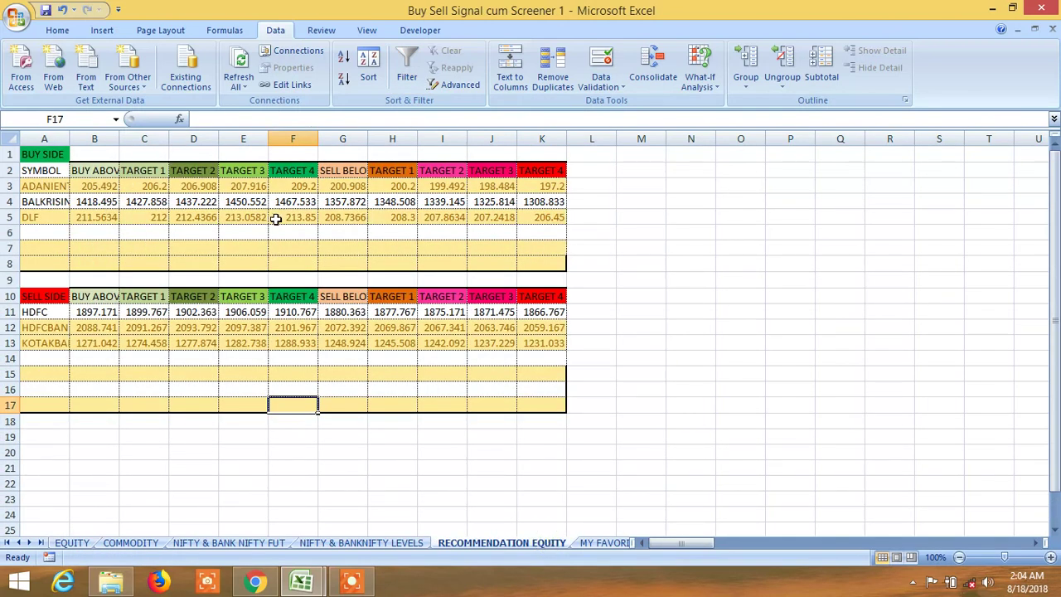
{"action": "left_click", "coordinate": [604, 542]}
{"action": "left_click", "coordinate": [603, 543]}
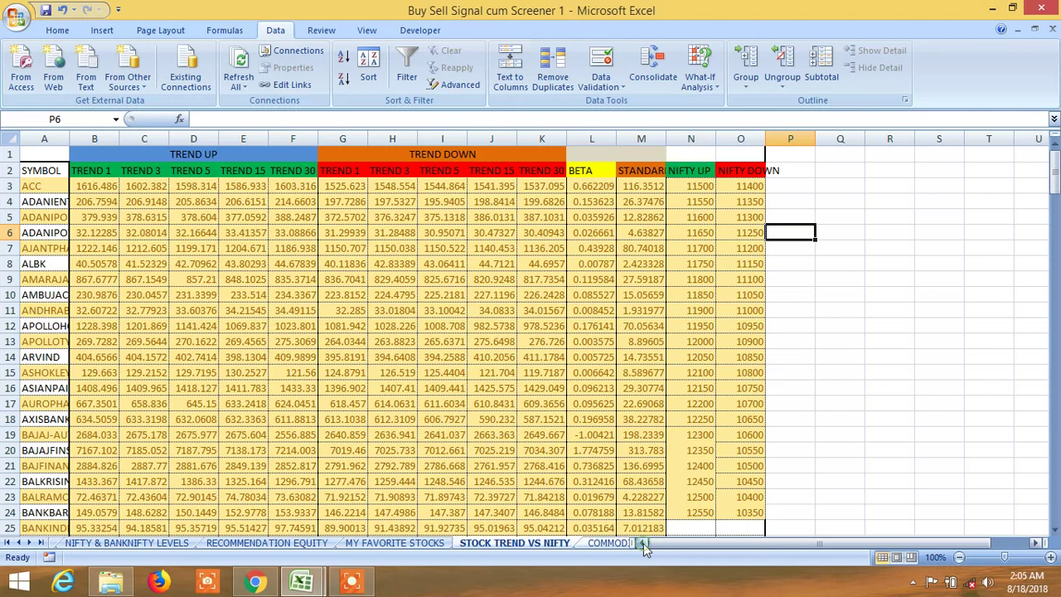
{"action": "left_click", "coordinate": [16, 543]}
{"action": "left_click", "coordinate": [17, 543]}
{"action": "left_click", "coordinate": [73, 543]}
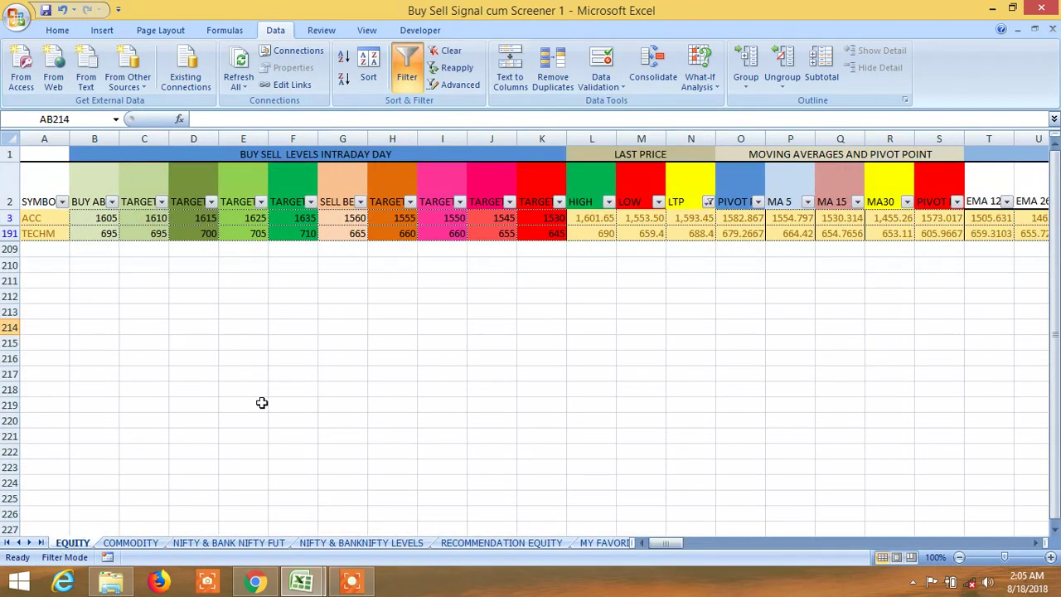
Step: Review the buy-side and sell-side tables on RECOMMENDATION EQUITY and the MY FAVORITE STOCKS list, ending back on EQUITY
{"action": "mouse_move", "coordinate": [664, 542]}
{"action": "left_mouse_down"}
{"action": "mouse_move", "coordinate": [678, 541]}
{"action": "mouse_move", "coordinate": [664, 541]}
{"action": "left_mouse_up"}
{"action": "left_click", "coordinate": [509, 549]}
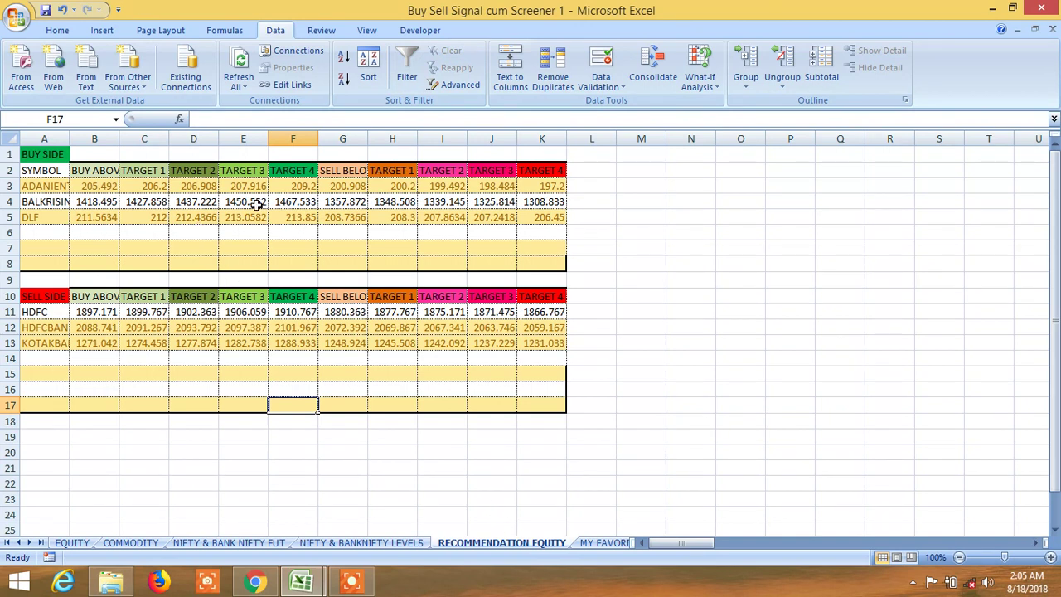
{"action": "left_click", "coordinate": [596, 544]}
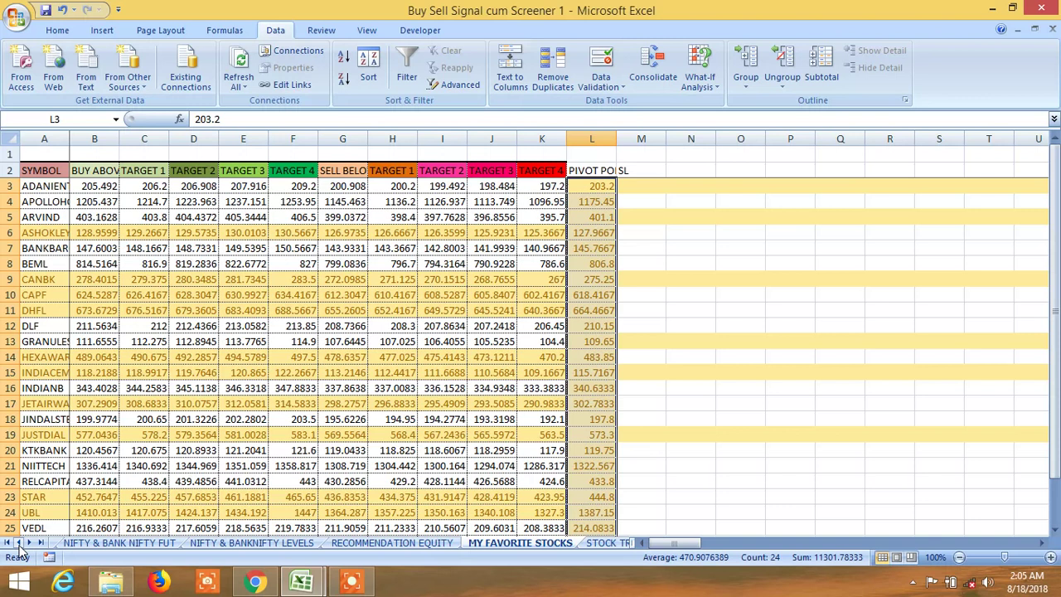
{"action": "left_click", "coordinate": [18, 544]}
{"action": "left_click", "coordinate": [18, 543]}
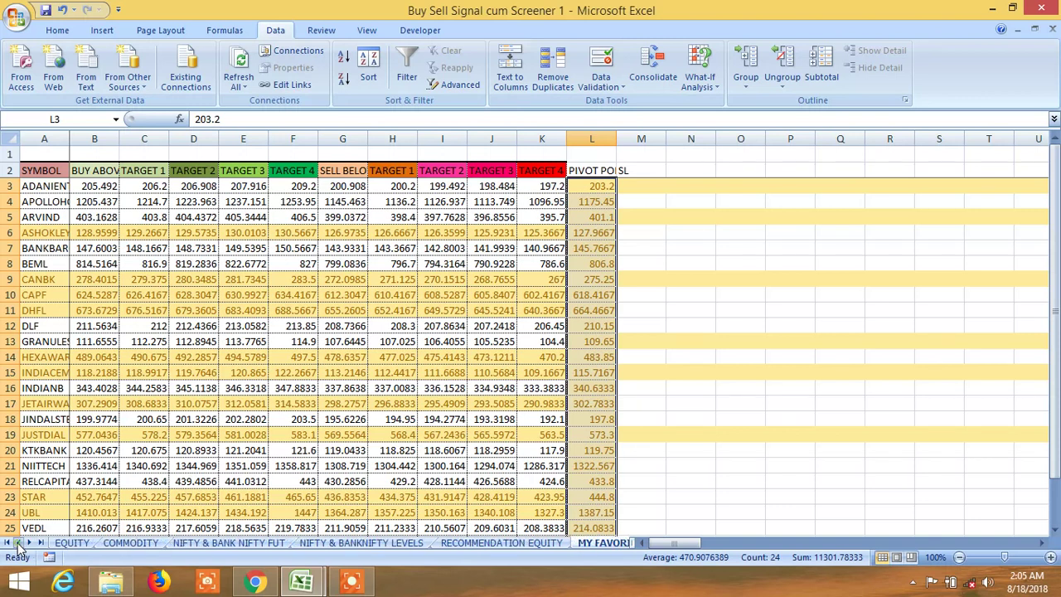
{"action": "left_click", "coordinate": [71, 543]}
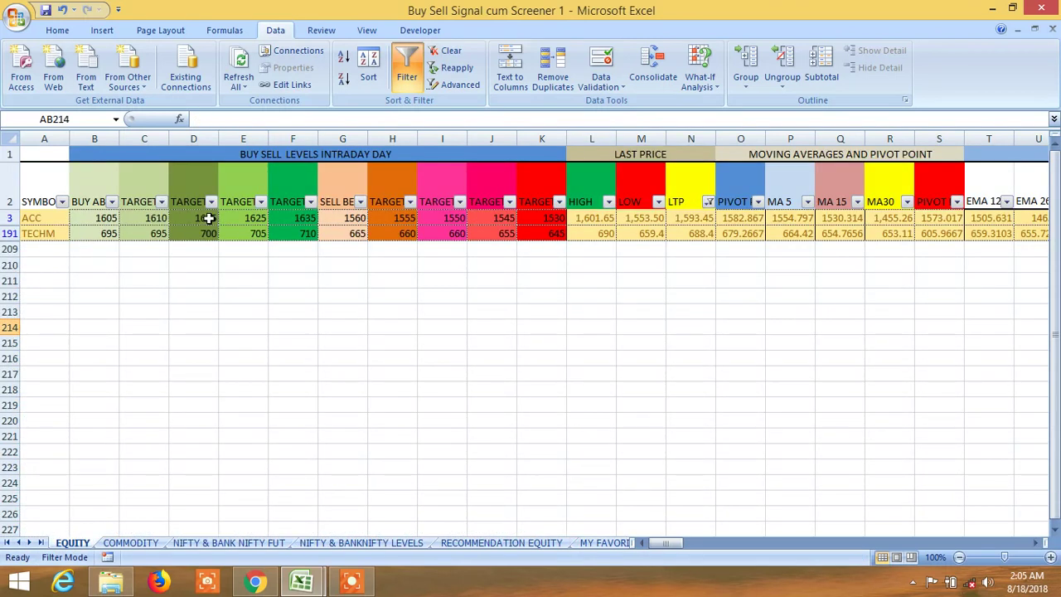